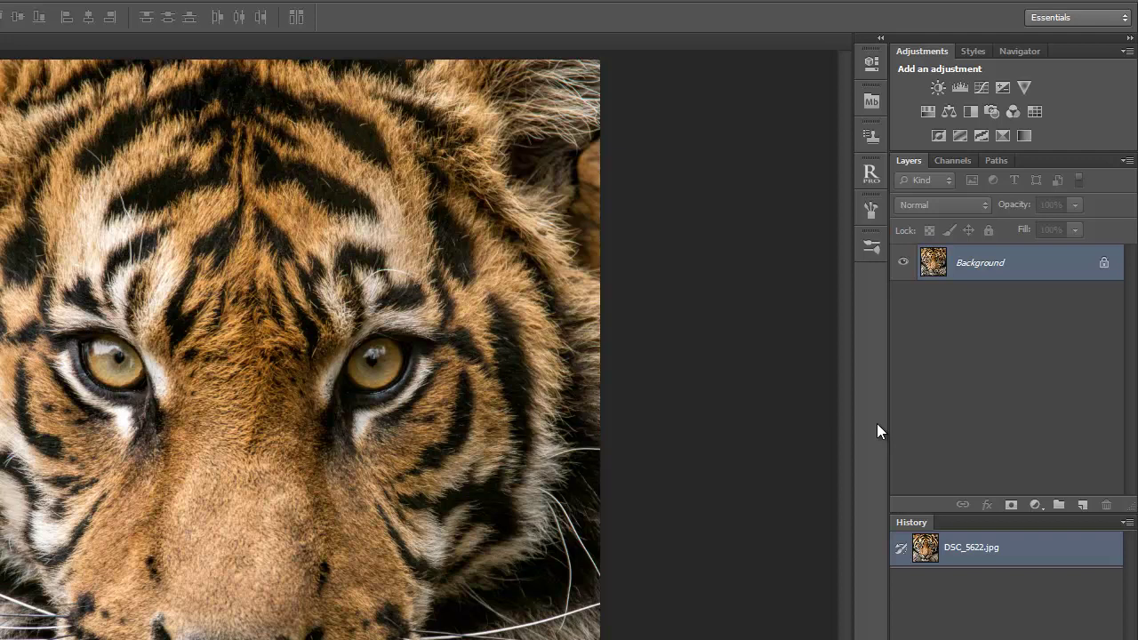
Duplicate the tiger photo's Background into a new Layer 1 with Ctrl+J.
key("ctrl+j")
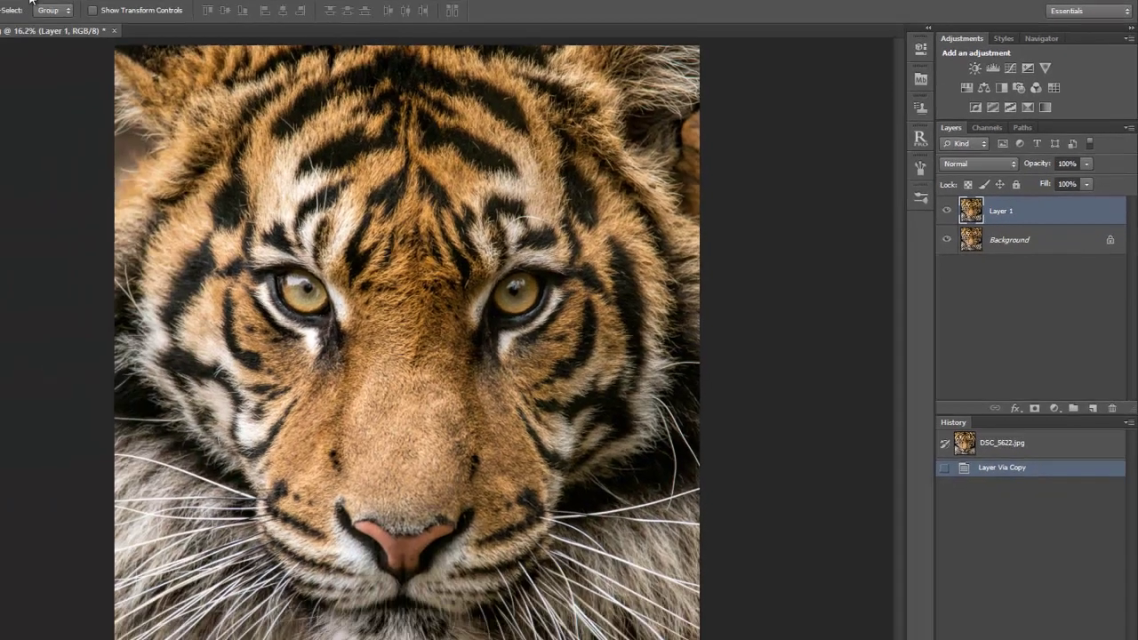
Apply Image > Adjustments > Desaturate to Layer 1 to make the tiger black and white.
left_click(0, 0)
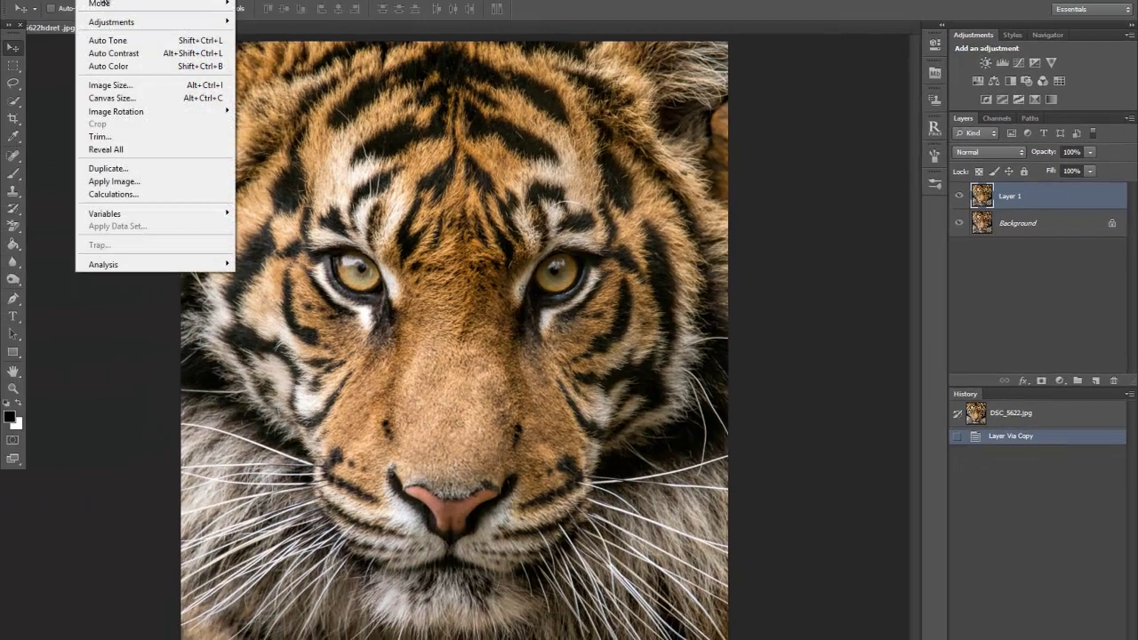
mouse_move(106, 22)
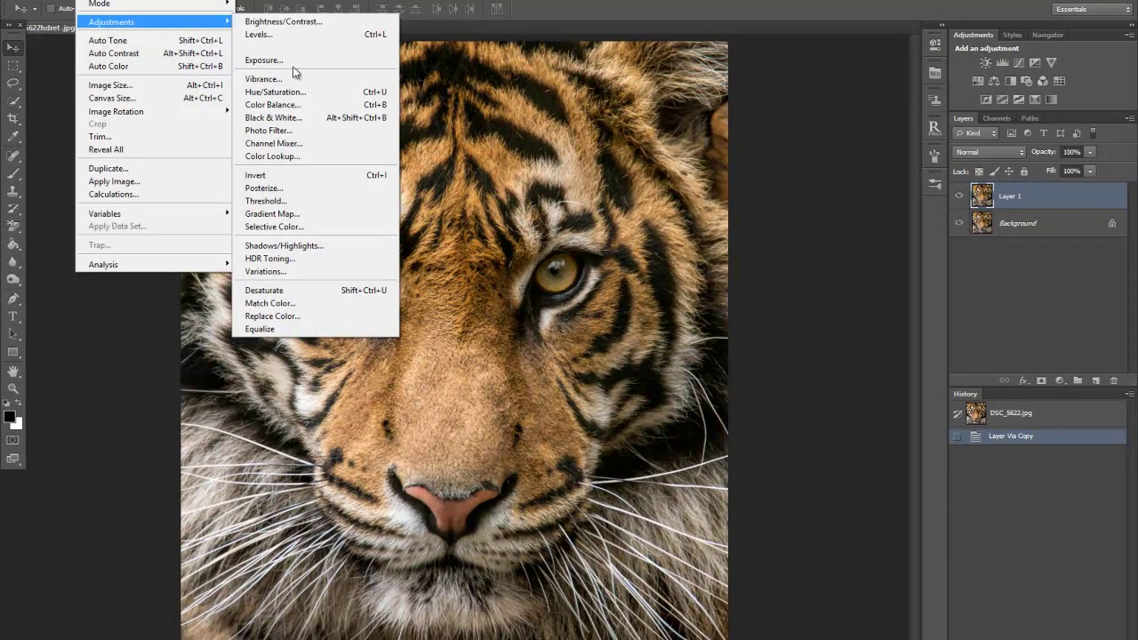
left_click(277, 290)
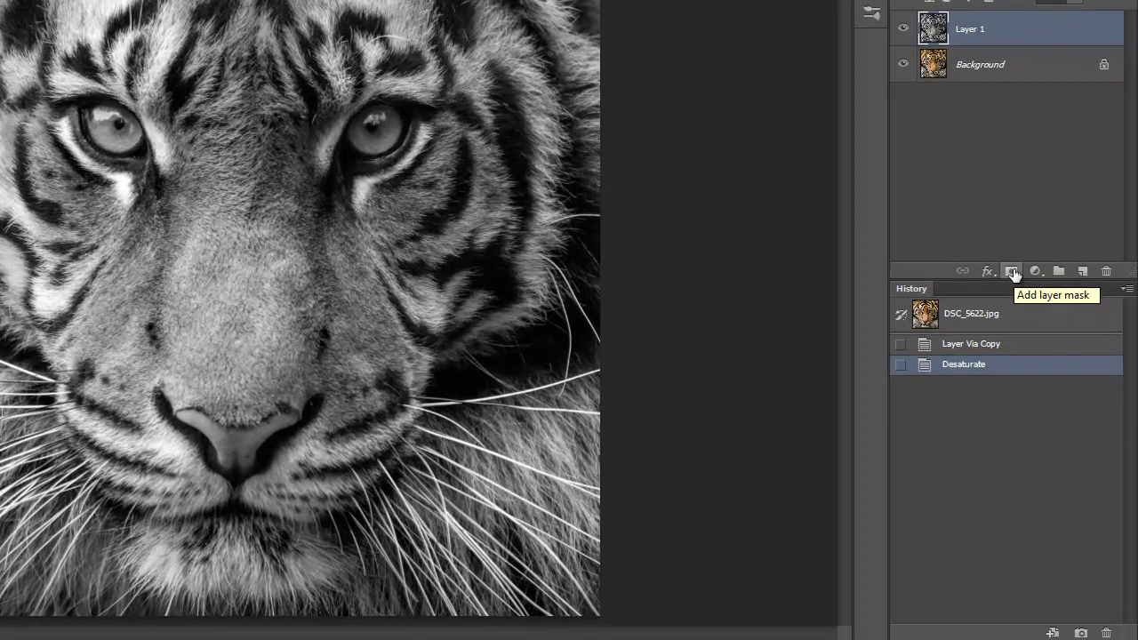
Add a white layer mask to Layer 1 and make the mask the painting target.
left_click(1041, 382)
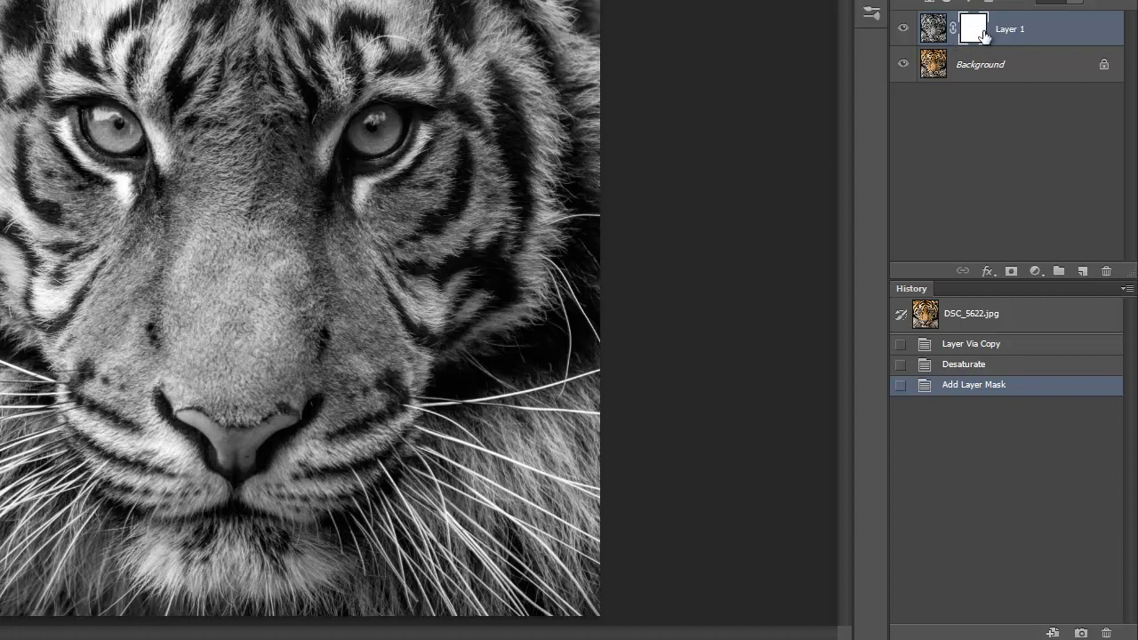
left_click(925, 34)
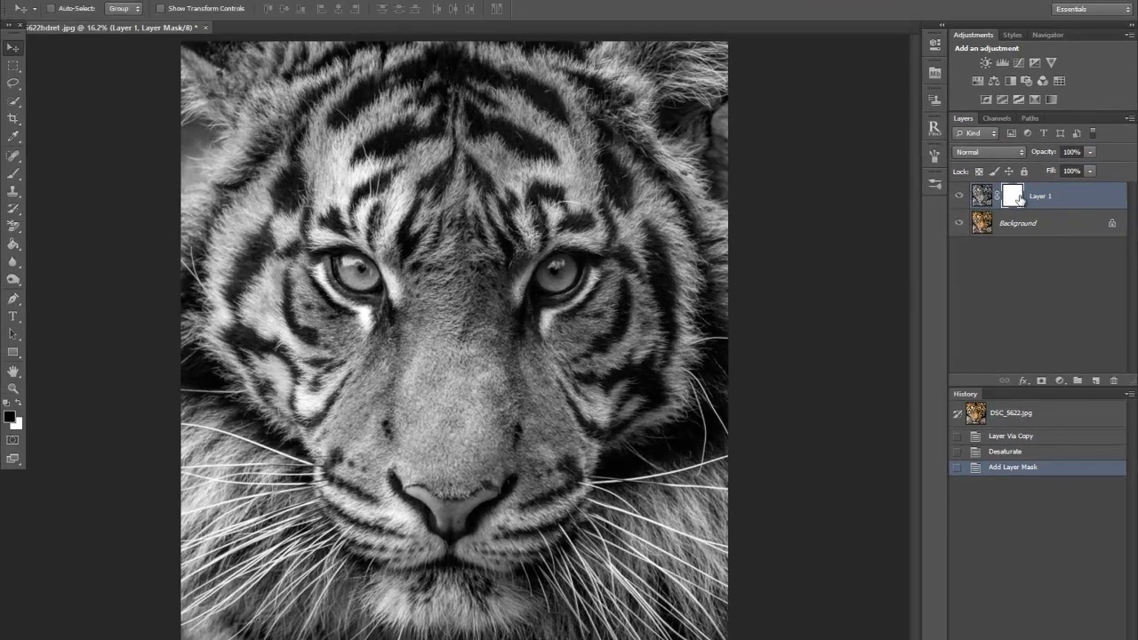
left_click(992, 81)
Zoom in to 50% between the tiger's eyes and select the Brush tool.
left_click(14, 388)
left_click(477, 271)
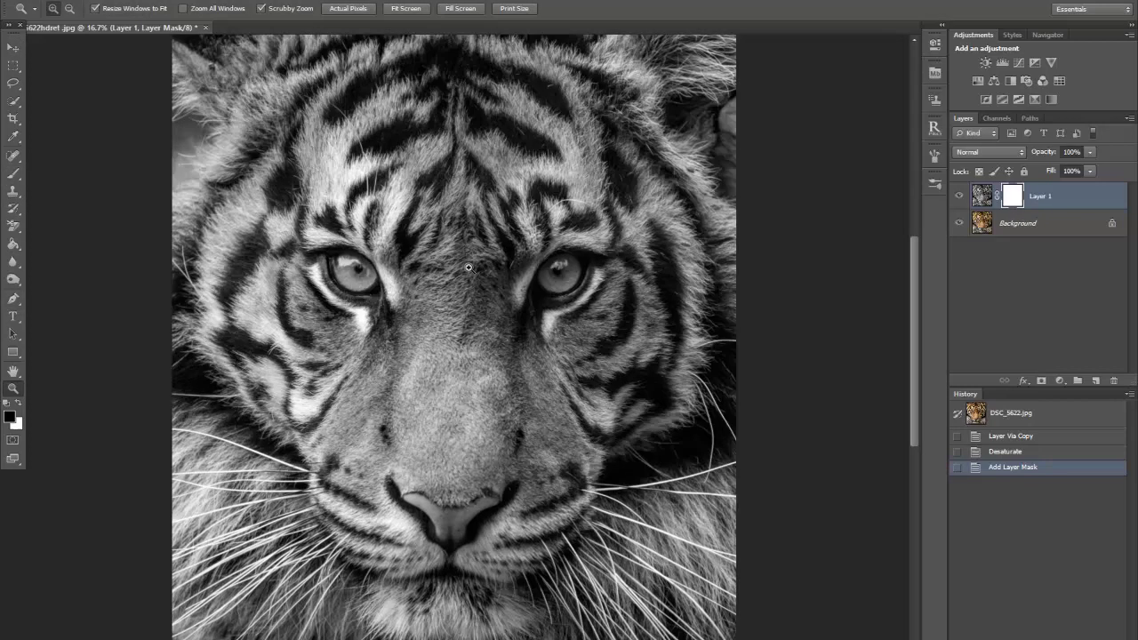
left_click(462, 267)
left_click(426, 276)
left_click(362, 243)
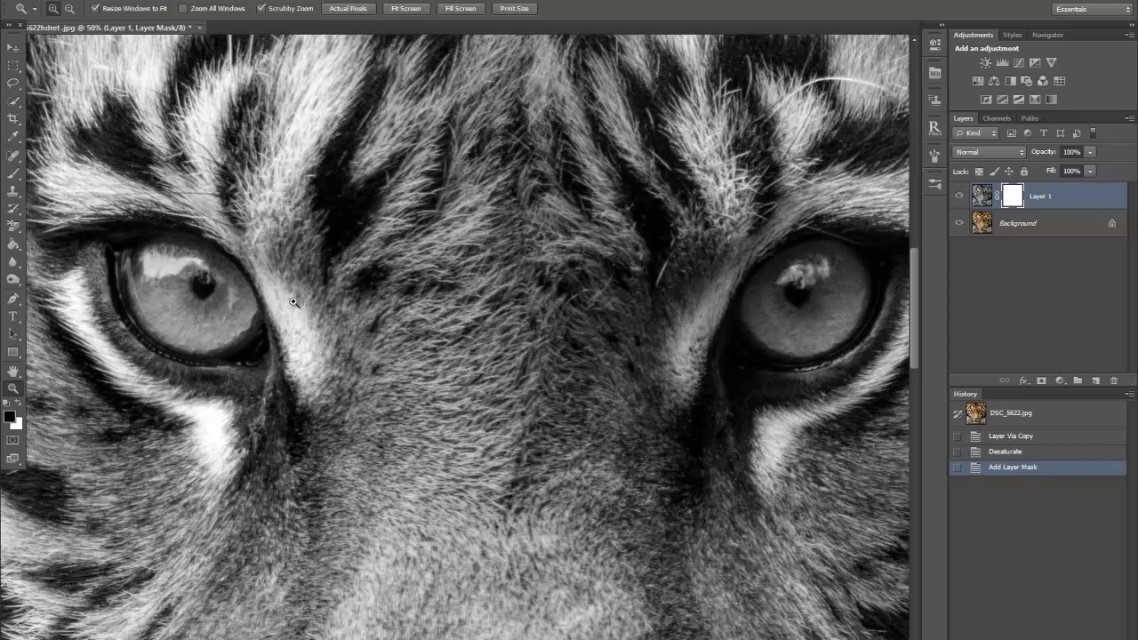
left_click(13, 174)
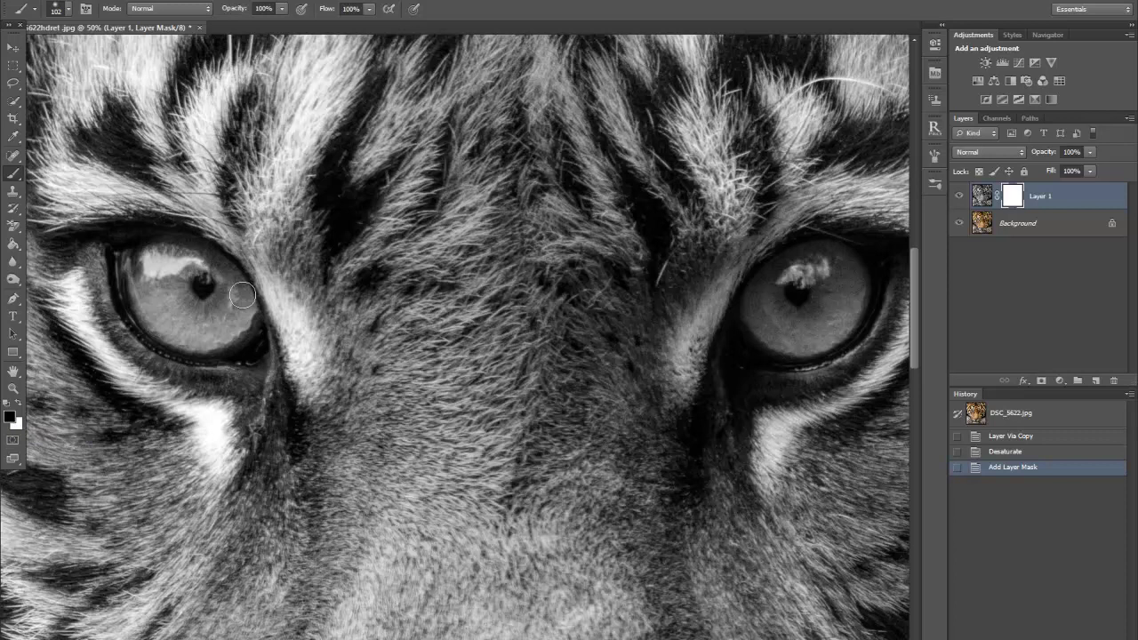
Brush black on the mask over both eyes to reveal their amber colour, plus a forehead test dab.
mouse_move(241, 291)
left_mouse_down()
mouse_move(178, 241)
mouse_move(150, 241)
mouse_move(128, 259)
mouse_move(145, 315)
mouse_move(171, 334)
mouse_move(223, 345)
mouse_move(247, 301)
mouse_move(153, 262)
mouse_move(228, 311)
mouse_move(210, 321)
mouse_move(182, 313)
mouse_move(148, 274)
mouse_move(175, 309)
mouse_move(213, 321)
mouse_move(208, 285)
mouse_move(170, 269)
mouse_move(160, 315)
mouse_move(207, 327)
mouse_move(207, 283)
mouse_move(165, 275)
mouse_move(214, 323)
mouse_move(234, 307)
mouse_move(243, 325)
mouse_move(197, 332)
mouse_move(157, 289)
mouse_move(158, 253)
mouse_move(233, 305)
left_mouse_up()
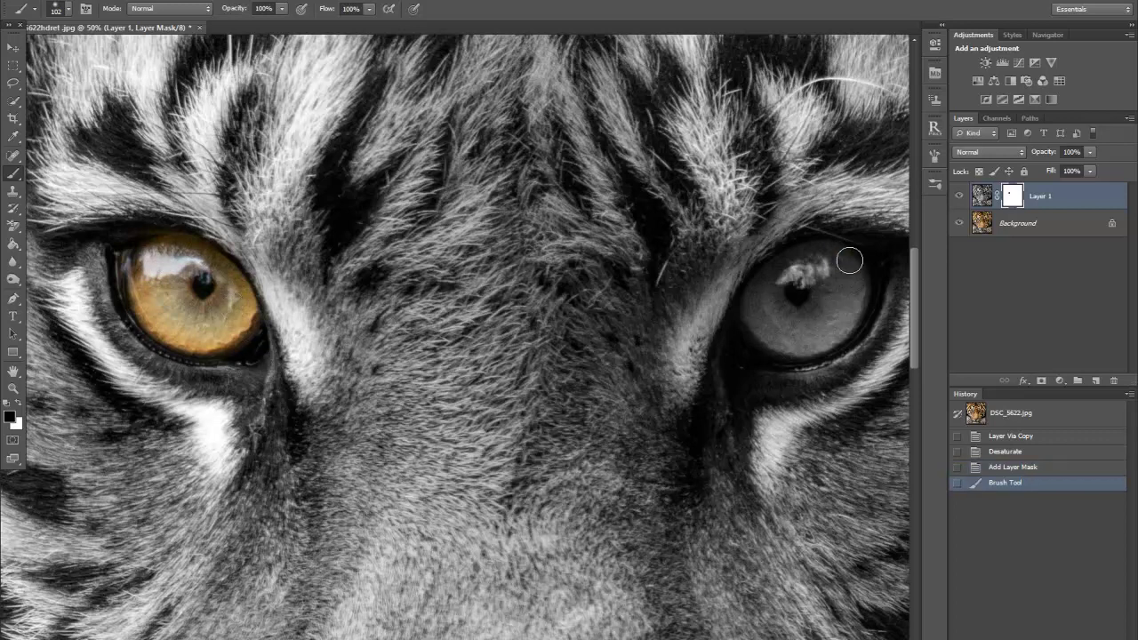
mouse_move(851, 257)
left_mouse_down()
mouse_move(770, 279)
mouse_move(752, 307)
mouse_move(781, 350)
mouse_move(841, 328)
mouse_move(854, 276)
mouse_move(797, 288)
mouse_move(809, 320)
mouse_move(839, 289)
mouse_move(792, 332)
mouse_move(858, 320)
mouse_move(825, 337)
mouse_move(794, 323)
left_mouse_up()
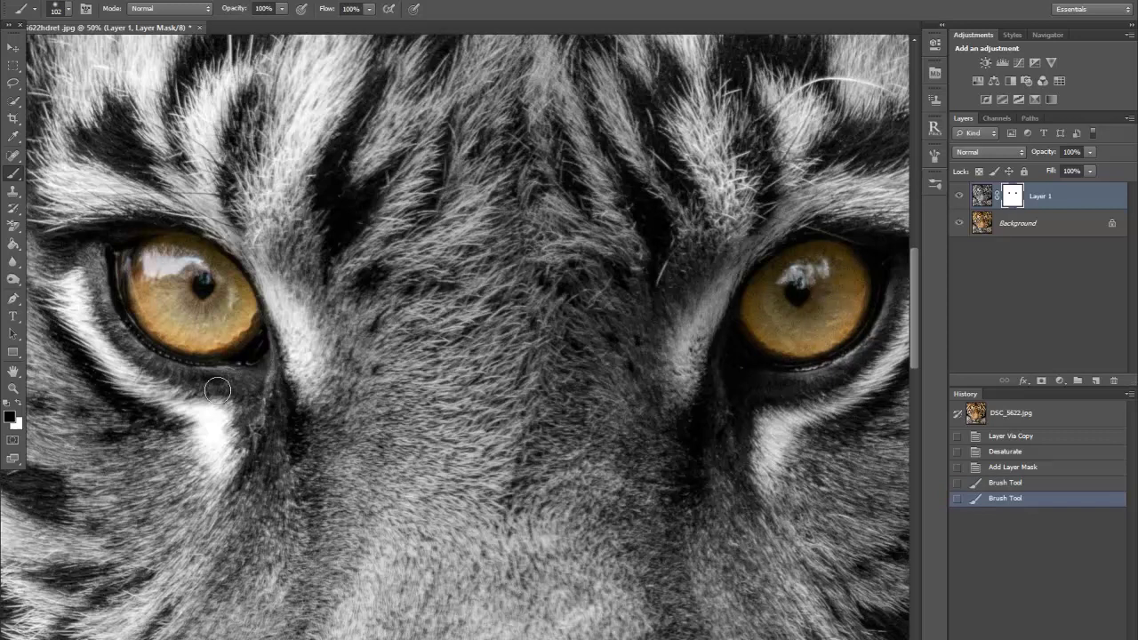
left_click(420, 329)
Extend the forehead test streak, then paint it back to grey with white on the mask.
left_click_drag(409, 463, 362, 529)
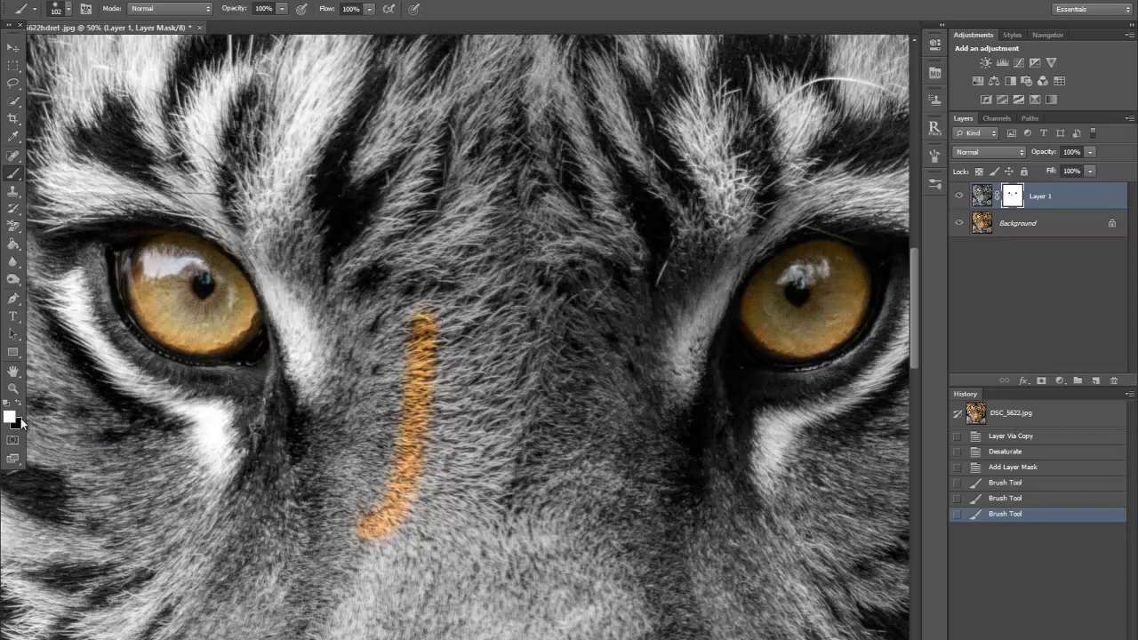
key("x")
key("x")
key("x")
key("x")
key("x")
left_click_drag(427, 312, 419, 372)
mouse_move(392, 442)
left_mouse_down()
mouse_move(369, 533)
mouse_move(432, 372)
mouse_move(400, 503)
mouse_move(408, 499)
mouse_move(421, 387)
mouse_move(402, 360)
mouse_move(437, 333)
mouse_move(365, 515)
mouse_move(457, 322)
left_mouse_up()
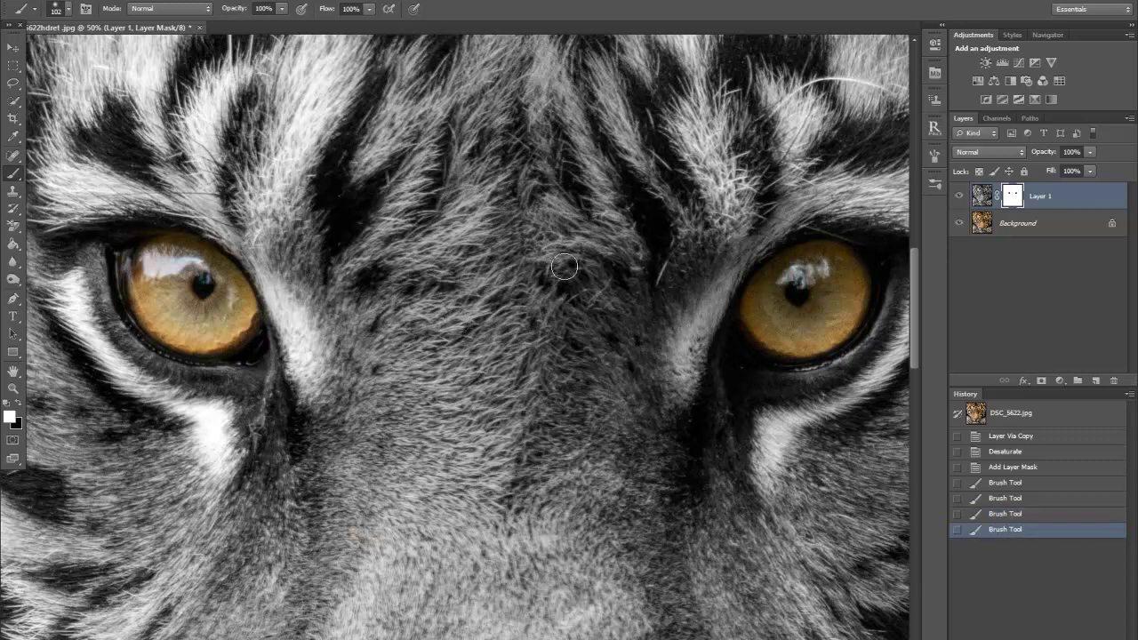
Reveal a second orange forehead streak, paint it out with white, then fit the portrait on screen.
key("x")
mouse_move(355, 215)
left_mouse_down()
mouse_move(375, 367)
mouse_move(431, 533)
mouse_move(413, 375)
left_mouse_up()
key("x")
mouse_move(368, 232)
left_mouse_down()
mouse_move(344, 265)
mouse_move(359, 287)
mouse_move(370, 384)
mouse_move(354, 247)
mouse_move(389, 350)
mouse_move(412, 536)
mouse_move(431, 482)
mouse_move(412, 361)
mouse_move(433, 548)
mouse_move(435, 516)
mouse_move(380, 430)
mouse_move(426, 431)
mouse_move(441, 474)
mouse_move(433, 436)
mouse_move(360, 288)
mouse_move(353, 229)
mouse_move(401, 306)
mouse_move(390, 343)
left_mouse_up()
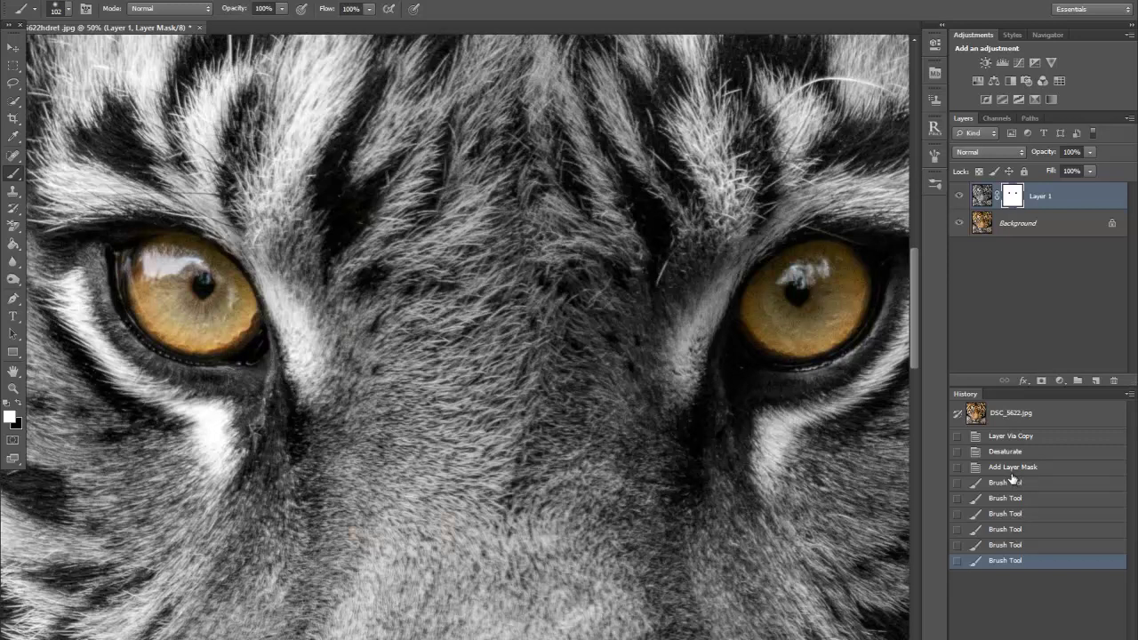
left_click(12, 389)
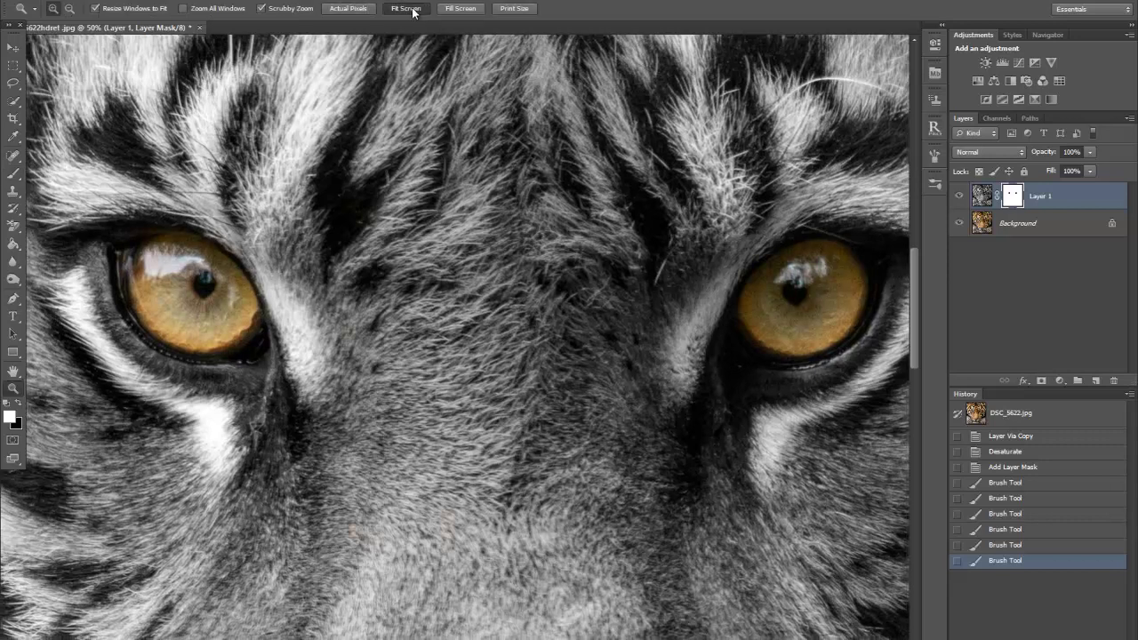
left_click(402, 9)
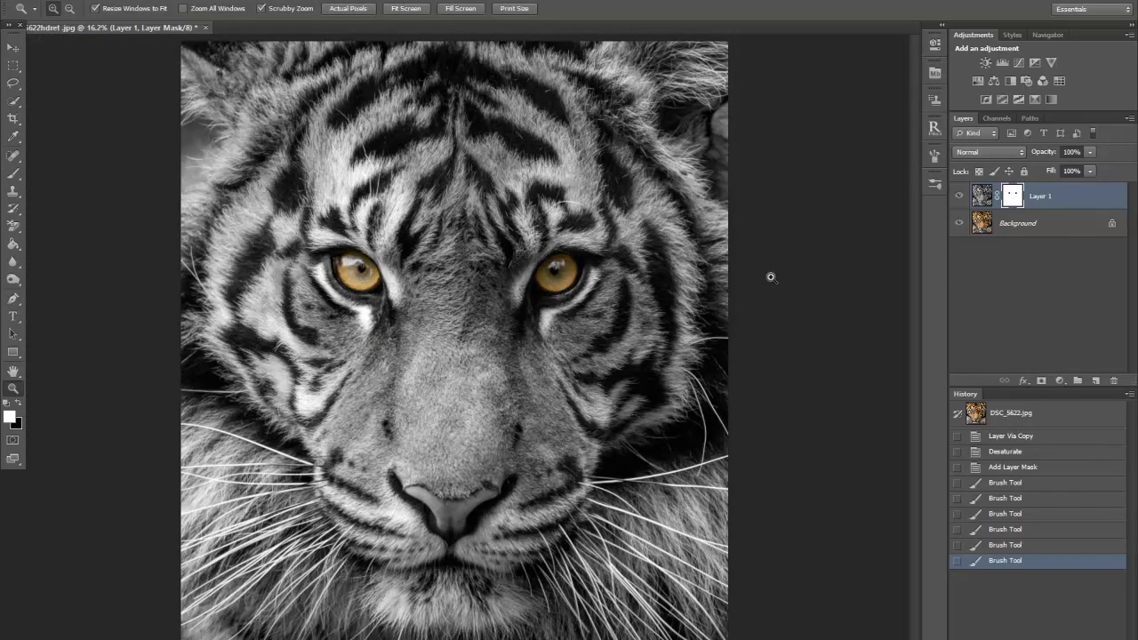
Flatten Layer 1 and the Background into a single Background layer via Flatten Image.
right_click(1053, 199)
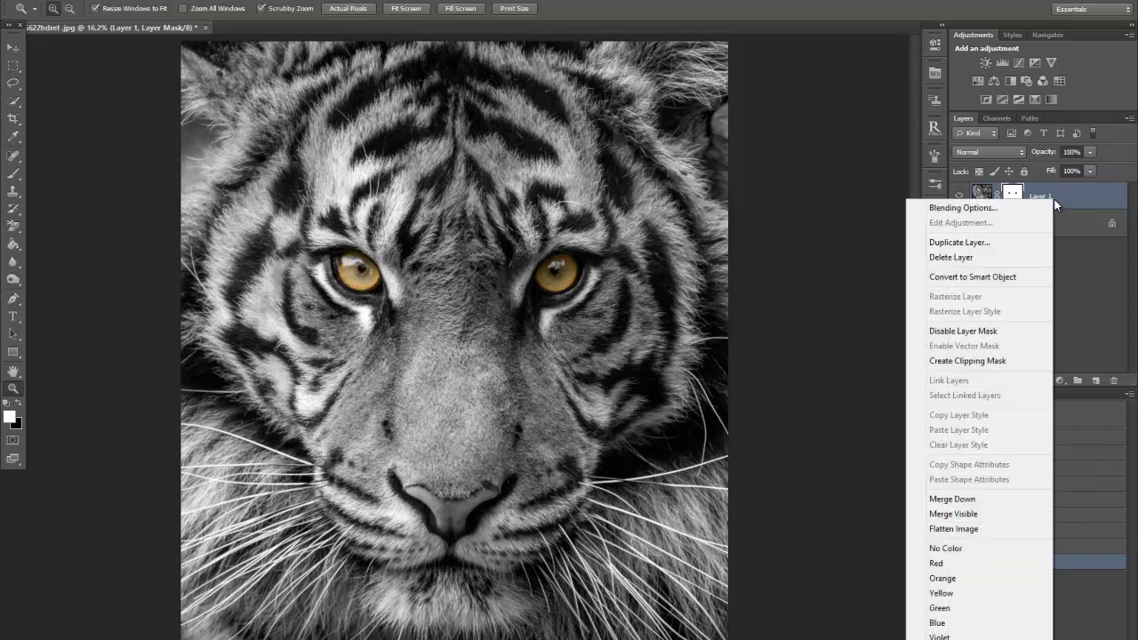
left_click(965, 529)
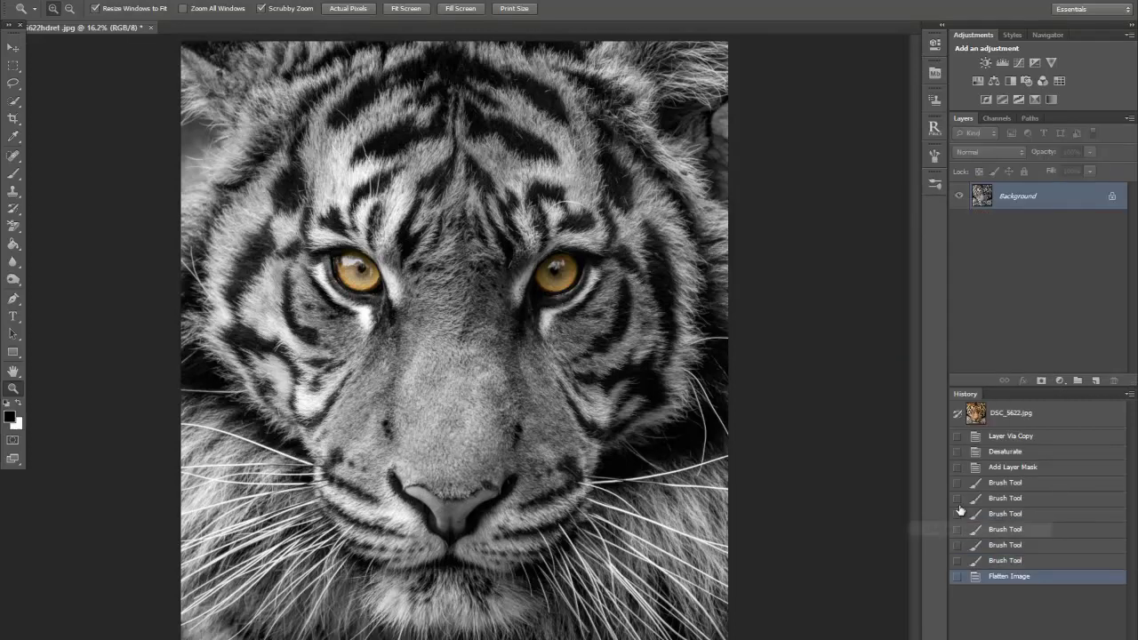